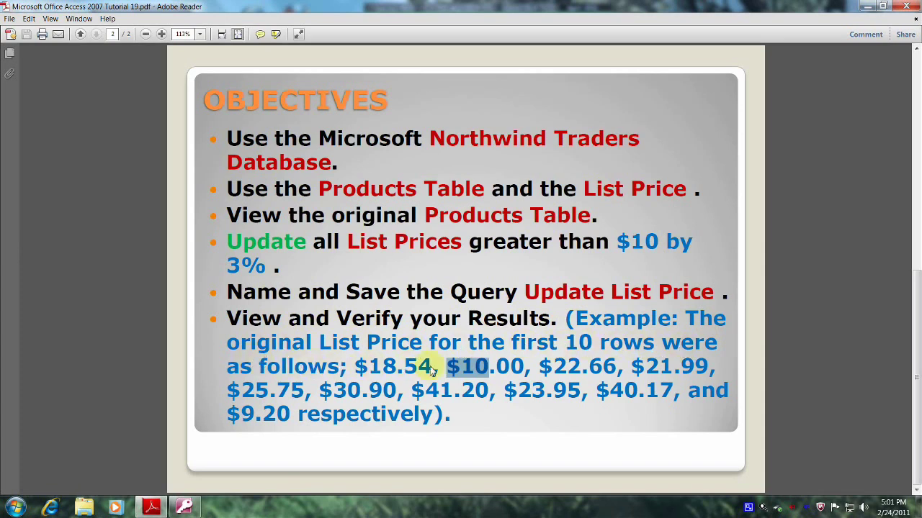
# Review the objectives' example list prices in the PDF, then switch to the Northwind database in Access.
pyautogui.moveTo(438, 368); pyautogui.dragTo(460, 368)
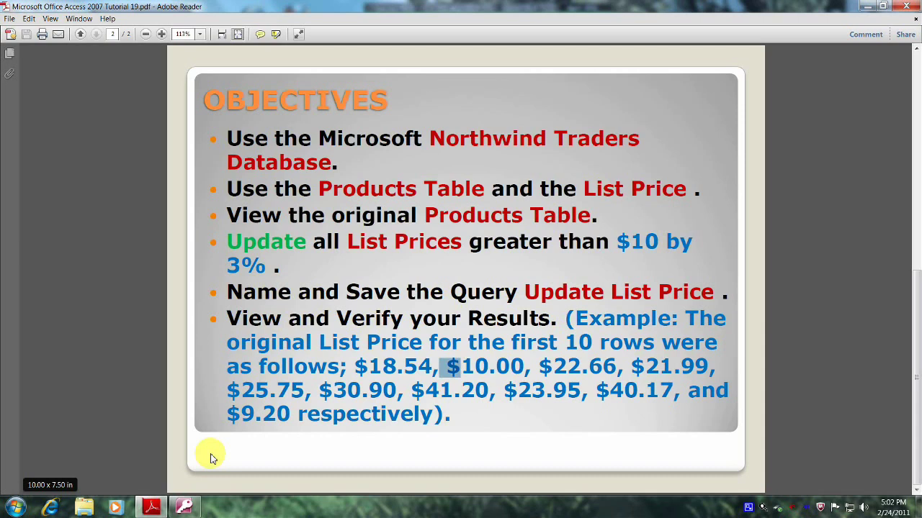
pyautogui.click(184, 508)
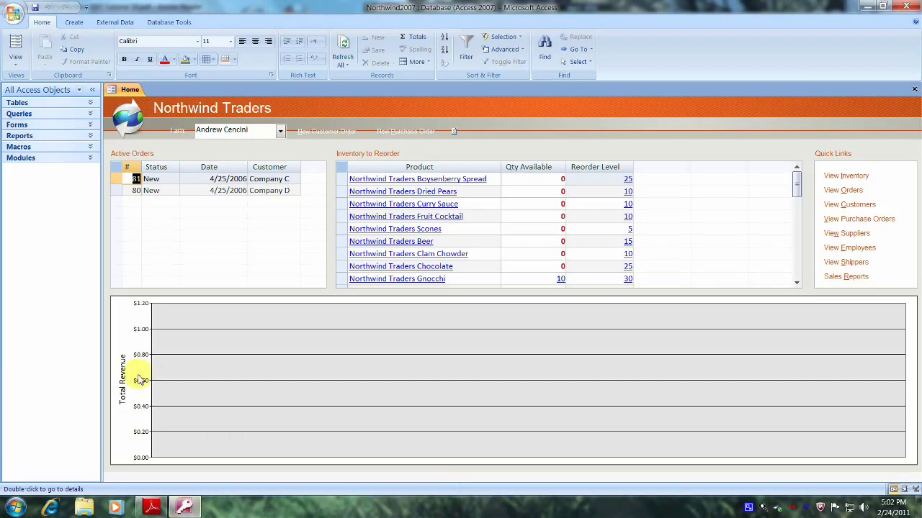
# Show all Northwind tables in the navigation pane and select the Products table.
pyautogui.press('super+plus')
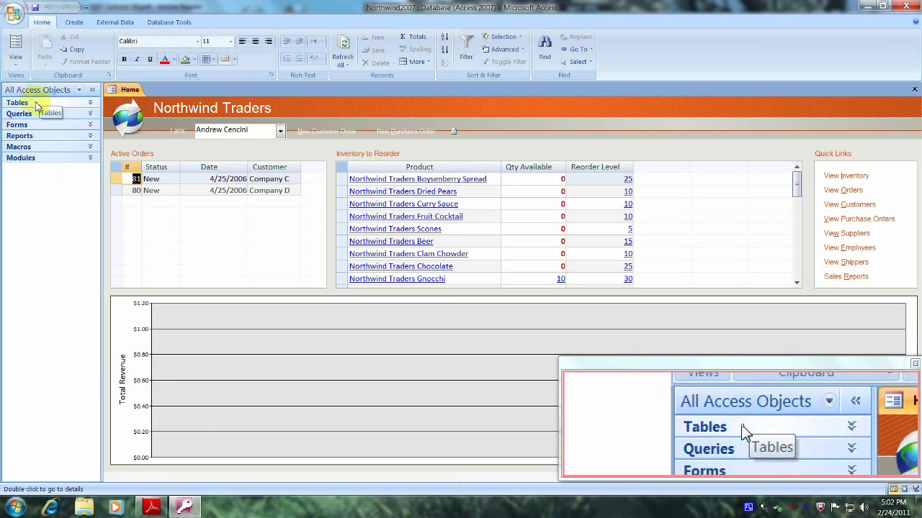
pyautogui.click(57, 106)
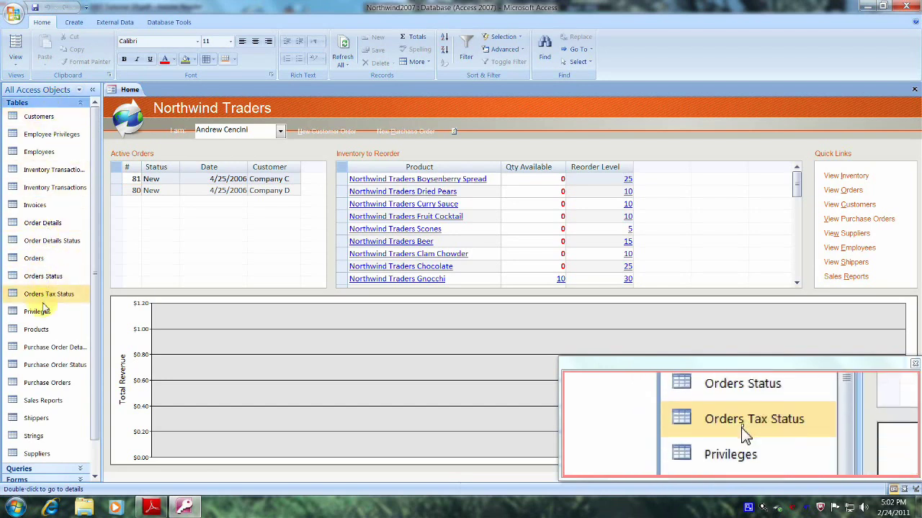
pyautogui.click(37, 330)
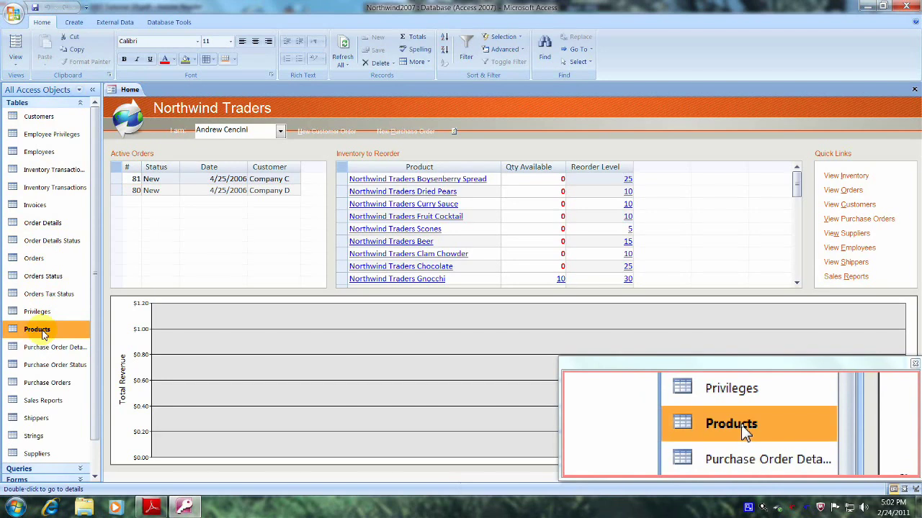
pyautogui.doubleClick(41, 331)
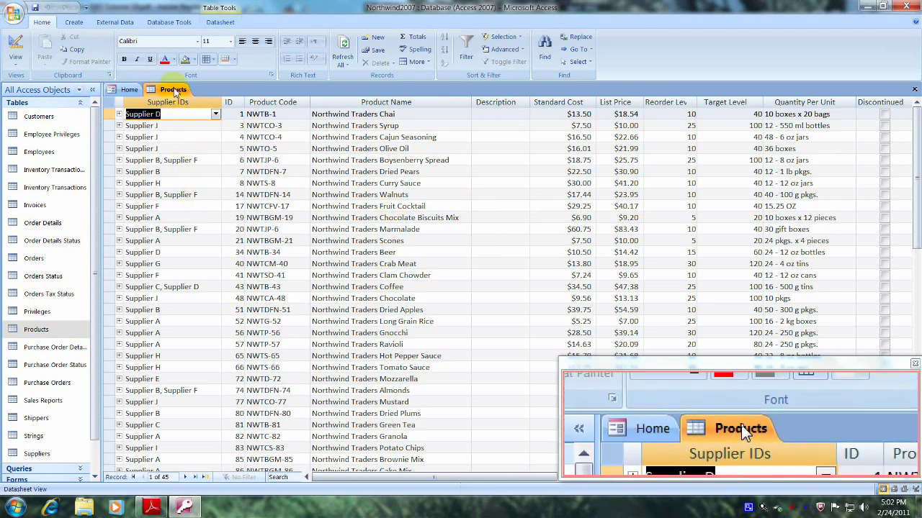
pyautogui.rightClick(175, 92)
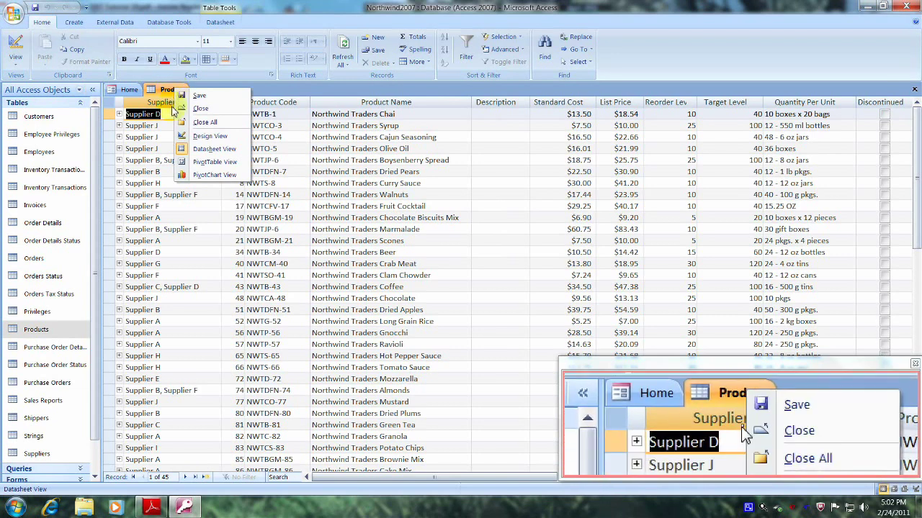
pyautogui.click(201, 109)
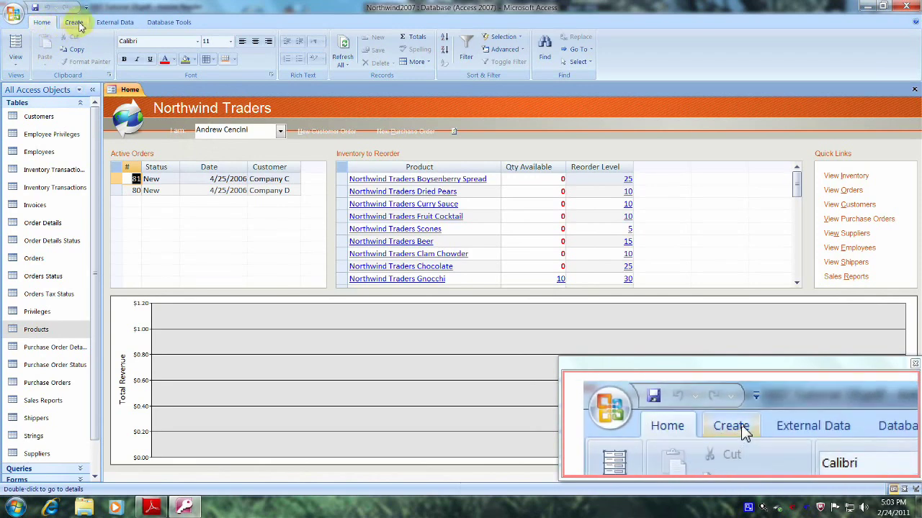
# Create a new Query Design with the Products table added as its source.
pyautogui.click(74, 22)
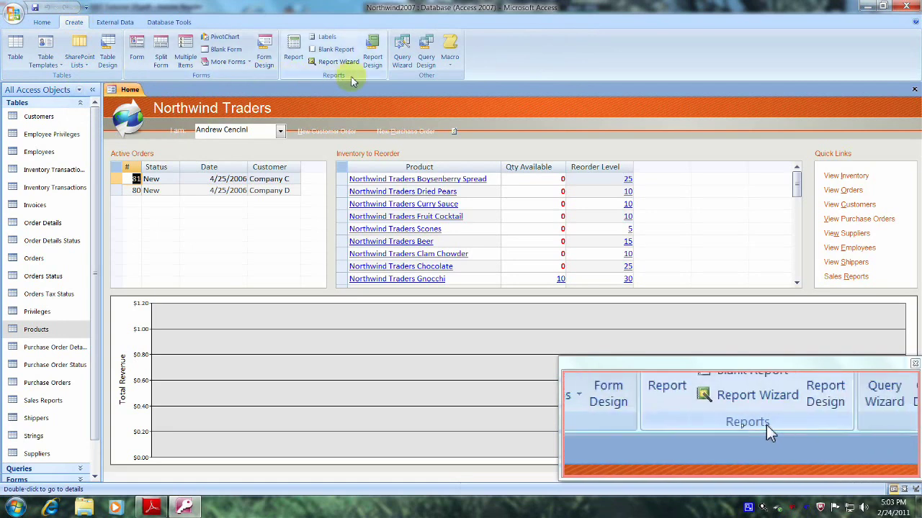
pyautogui.click(426, 63)
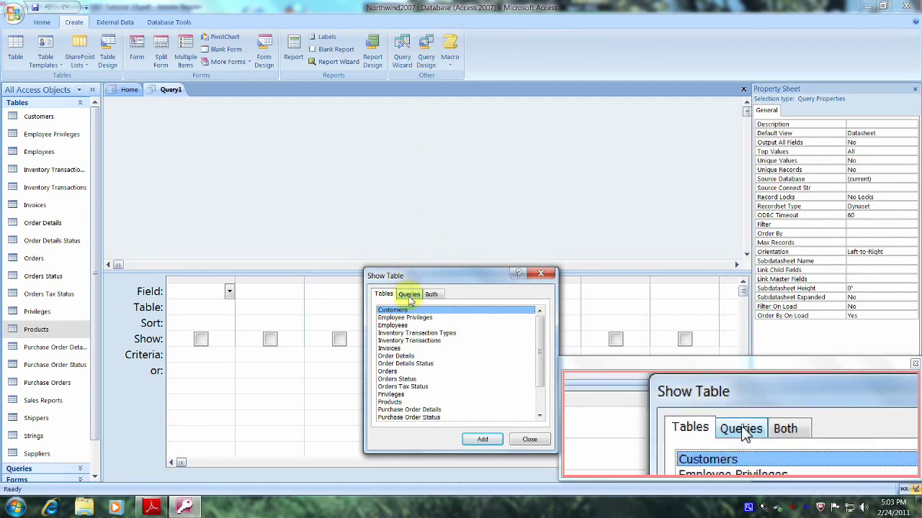
pyautogui.click(389, 402)
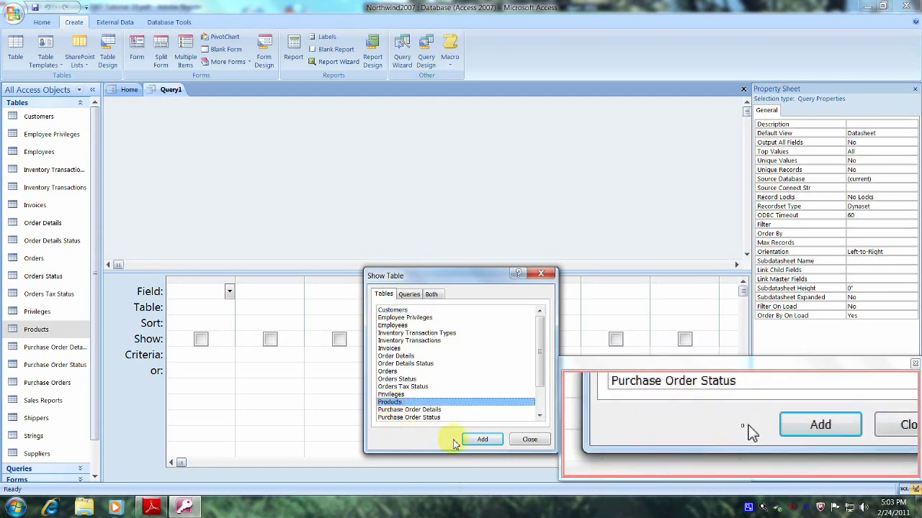
pyautogui.click(482, 440)
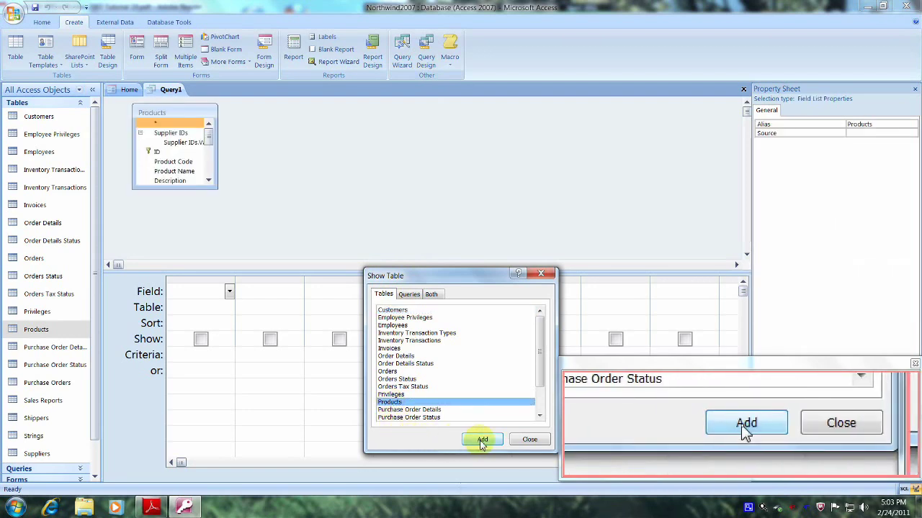
pyautogui.click(529, 440)
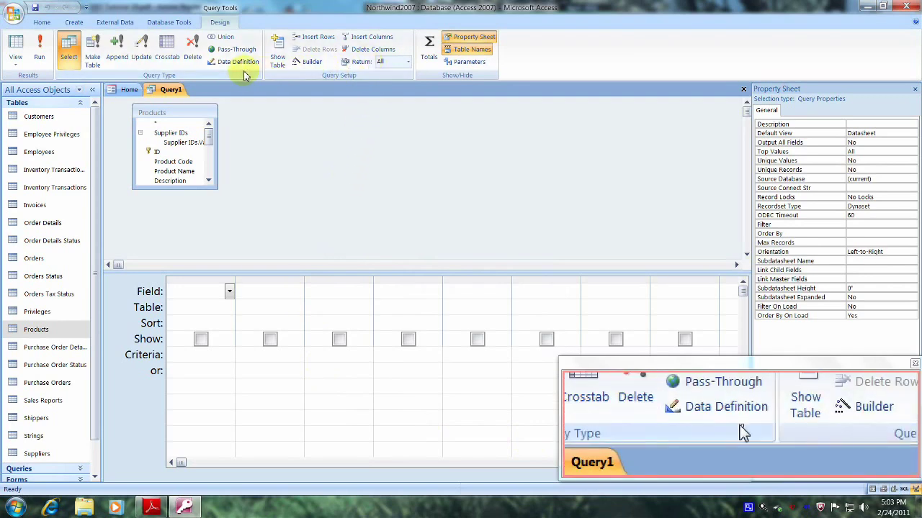
# Make Query1 an update query with the Products List Price field in the first column.
pyautogui.click(141, 58)
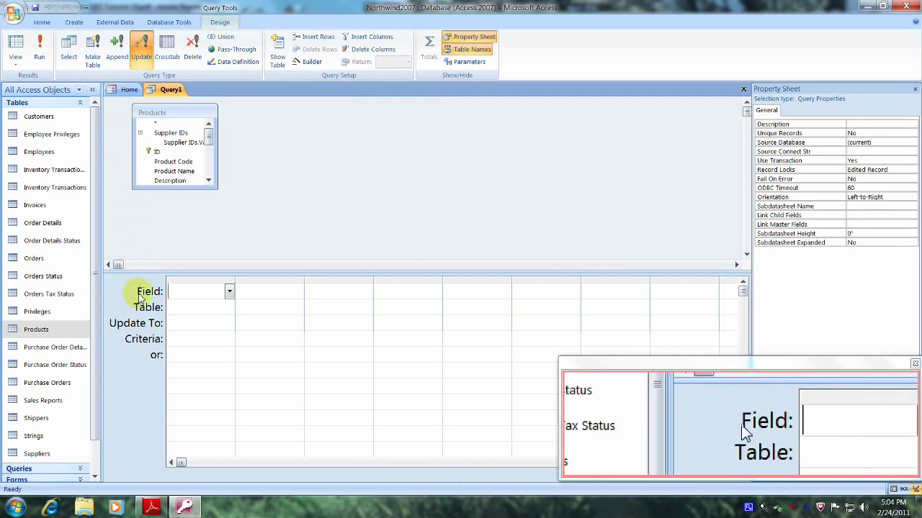
pyautogui.click(229, 293)
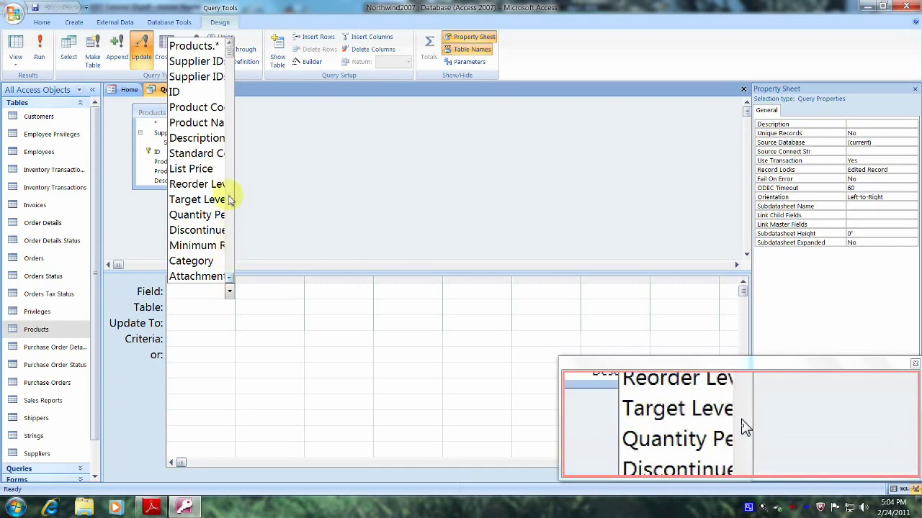
pyautogui.click(191, 169)
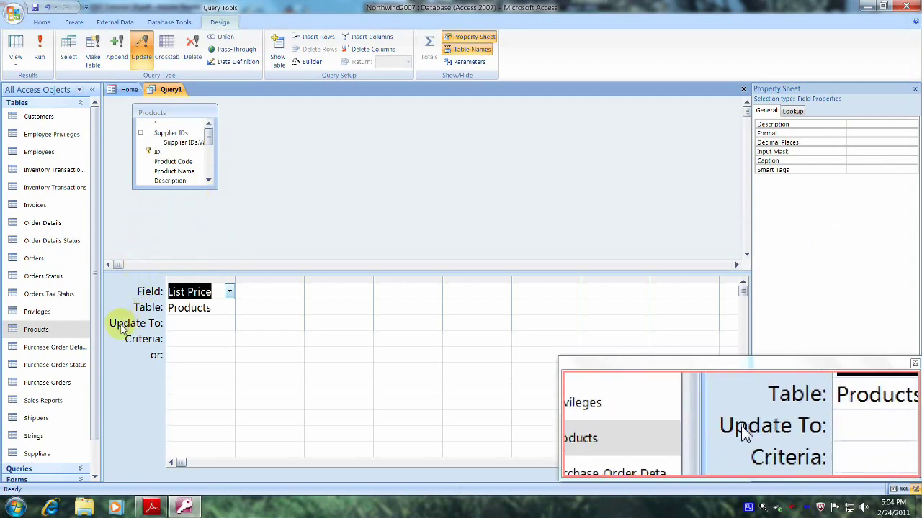
# Set List Price's Update To value to [List Price]*1.03 and autofit the column.
pyautogui.click(171, 324)
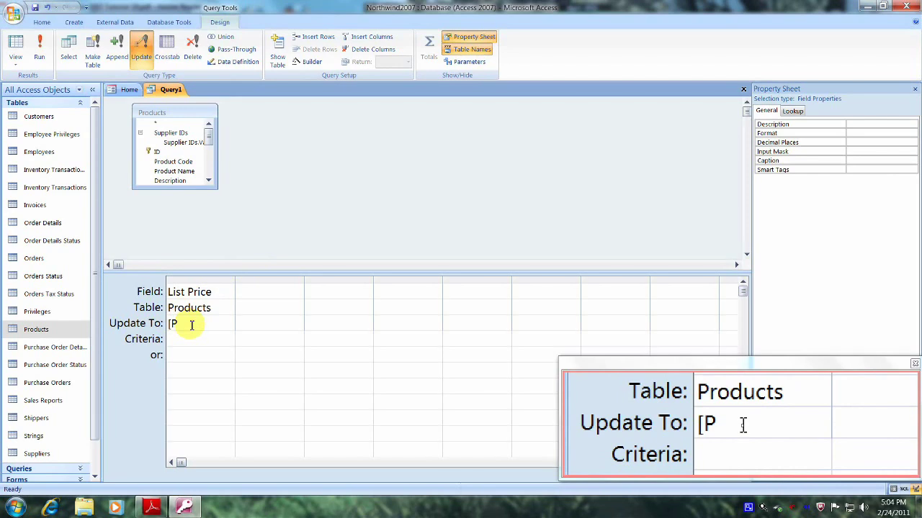
pyautogui.press('BackSpace')
pyautogui.write('List Price')
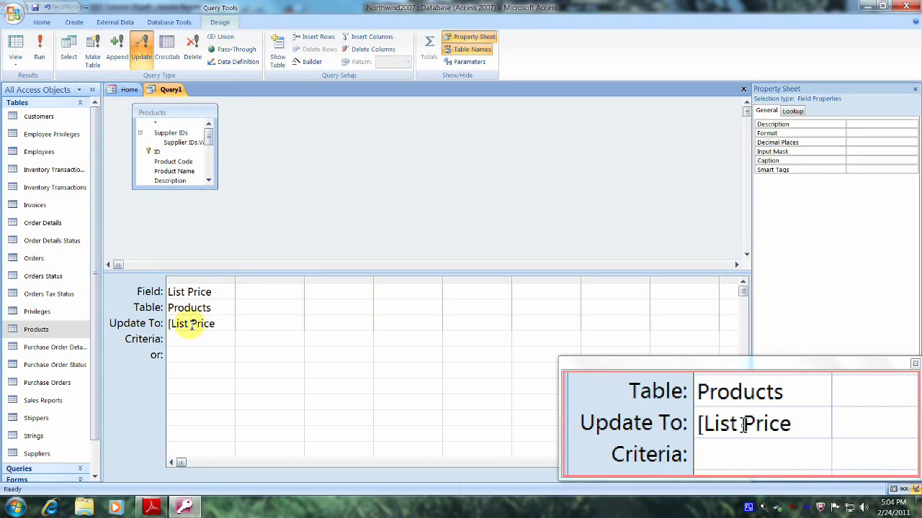
pyautogui.write(']*1.03')
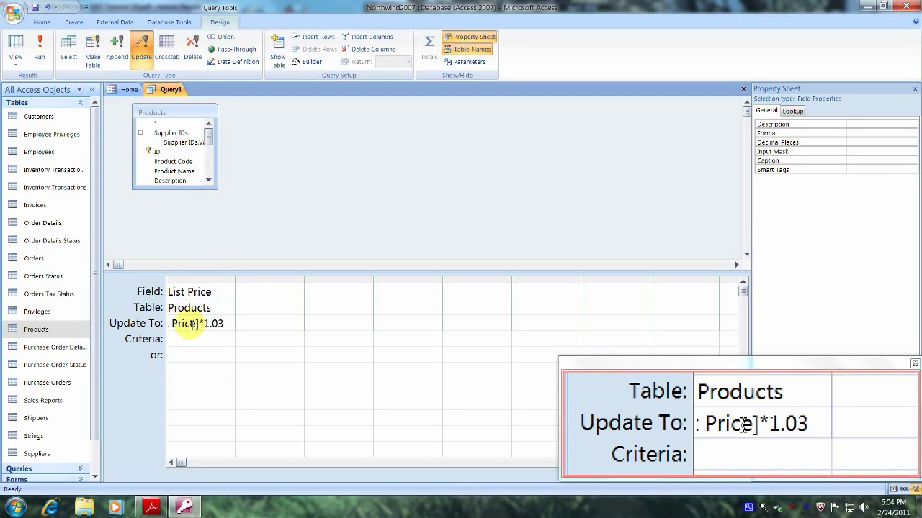
pyautogui.press('F6')
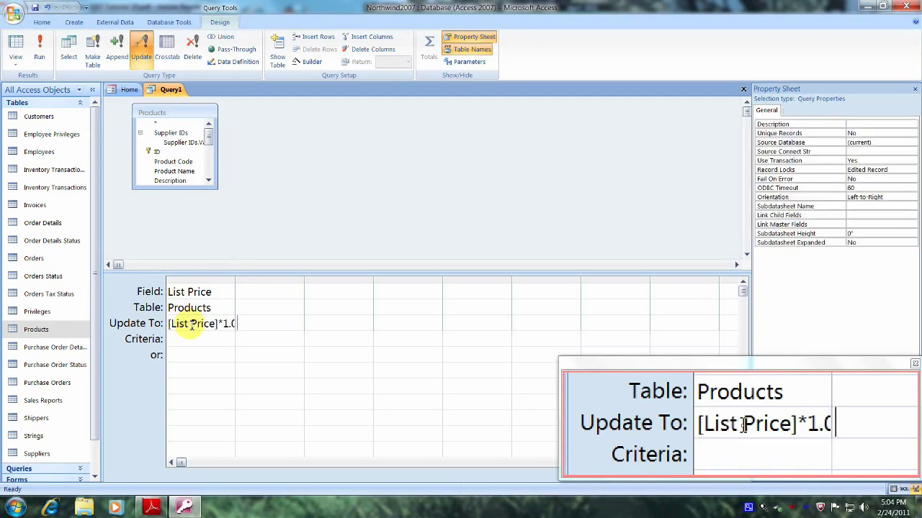
pyautogui.doubleClick(236, 281)
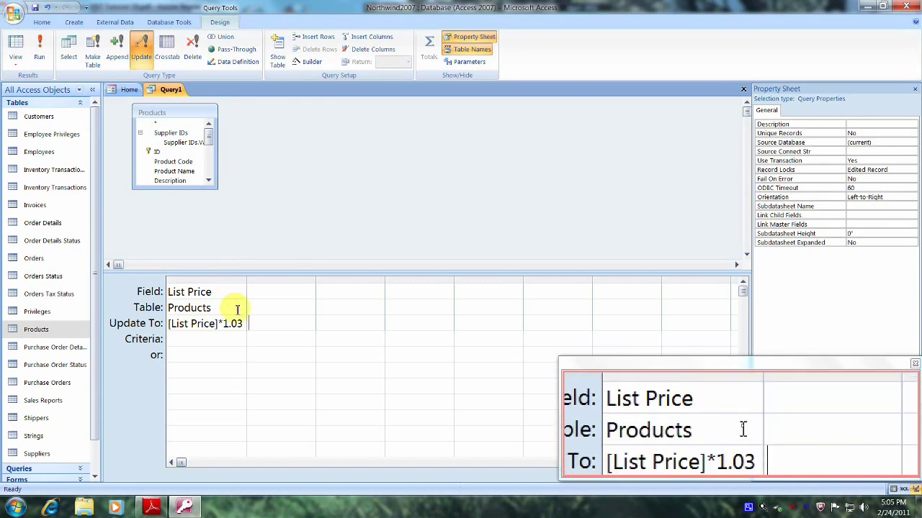
# Enter [List Price]>10 as the List Price criterion.
pyautogui.click(173, 339)
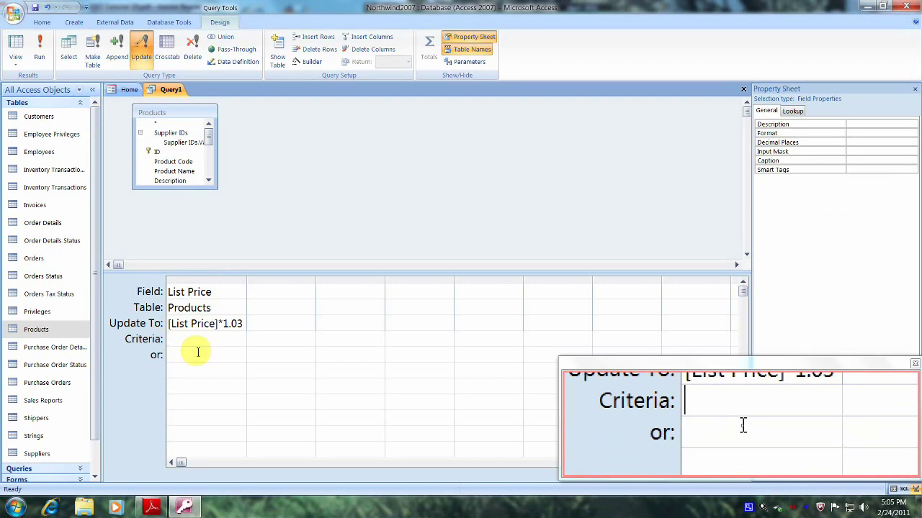
pyautogui.write('[List Price')
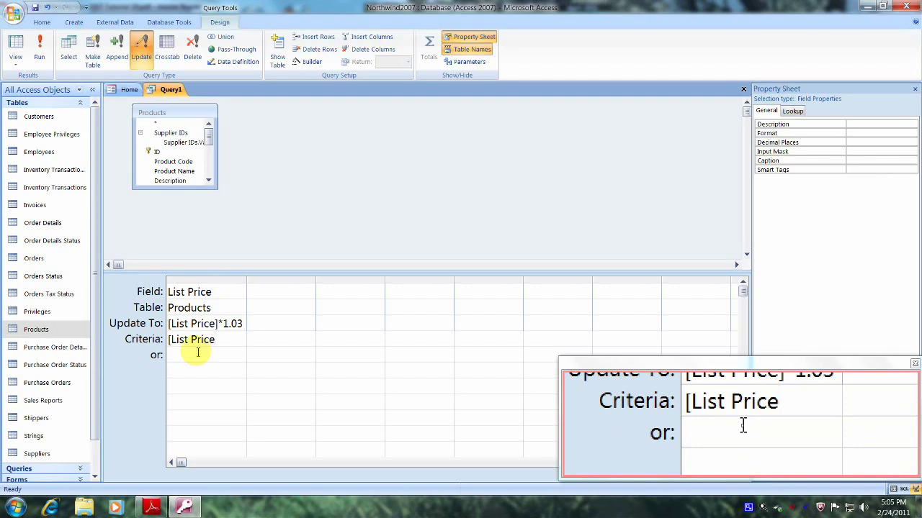
pyautogui.write(']')
pyautogui.write('>10')
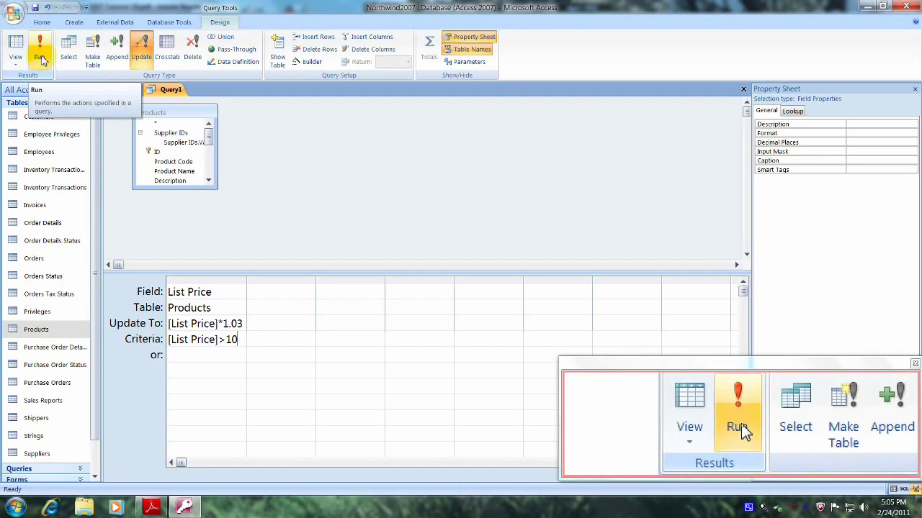
# Run the update query and confirm updating the 22 product rows.
pyautogui.click(41, 59)
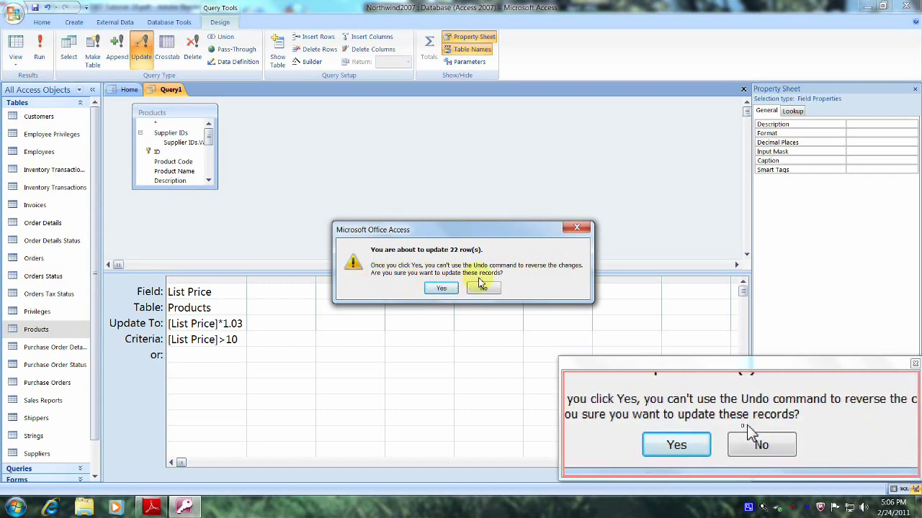
pyautogui.click(441, 289)
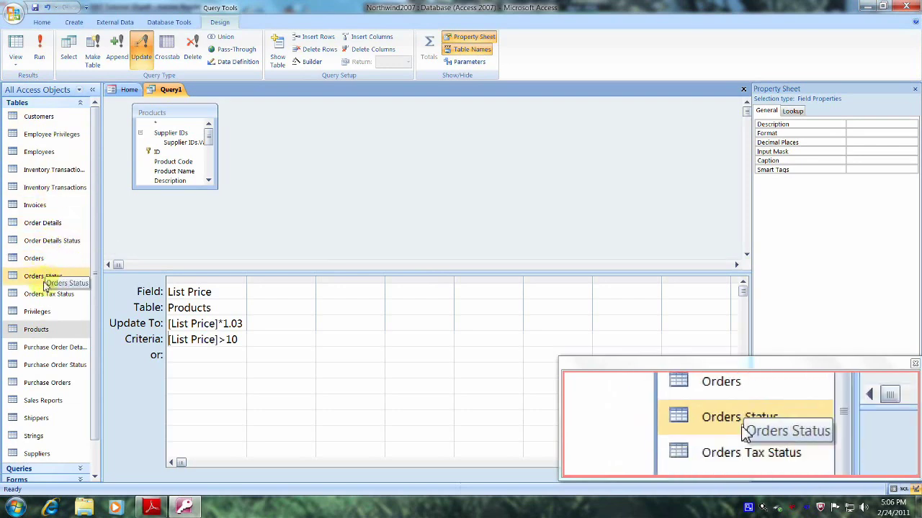
# Open the Products table in Datasheet View to check the raised list prices.
pyautogui.doubleClick(38, 330)
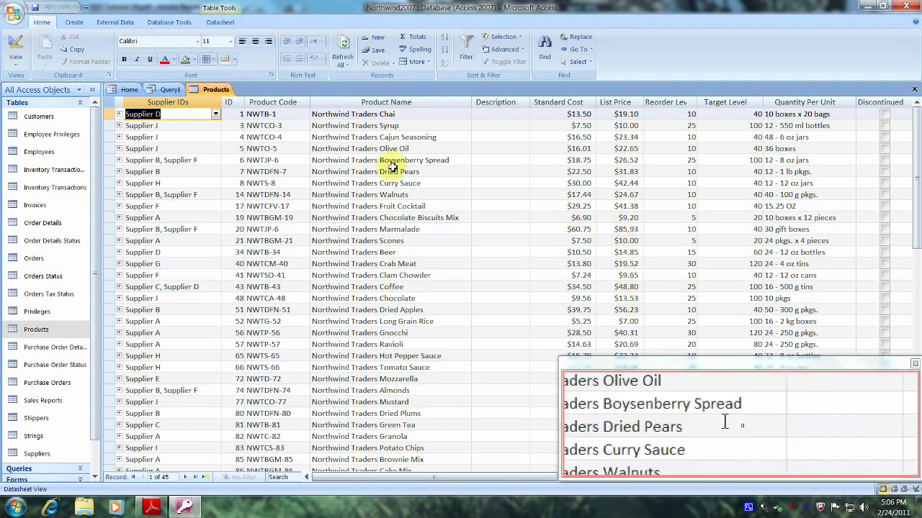
# Save Query1 under the name 'Update List Price'.
pyautogui.rightClick(169, 92)
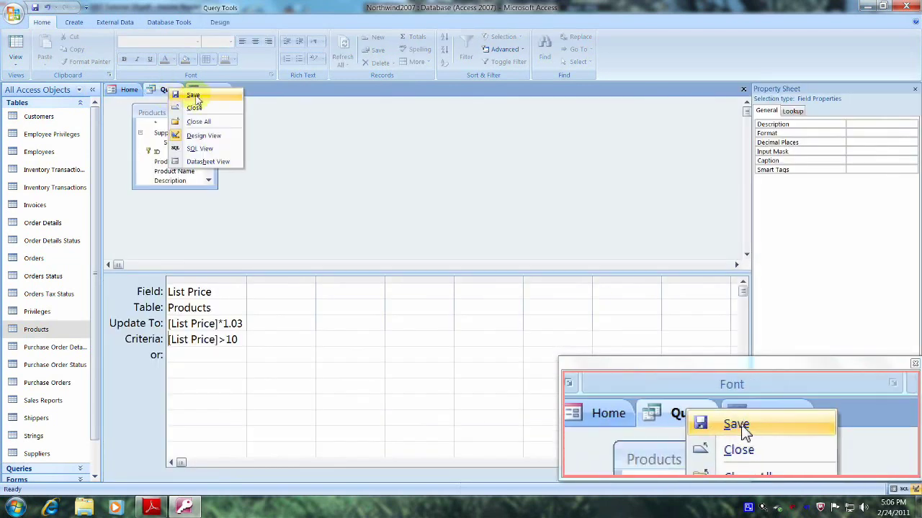
pyautogui.click(194, 96)
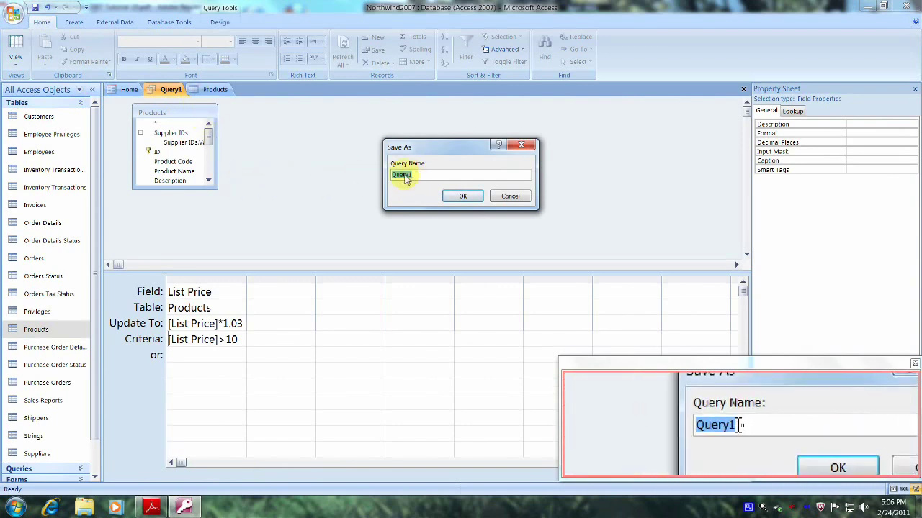
pyautogui.press('BackSpace')
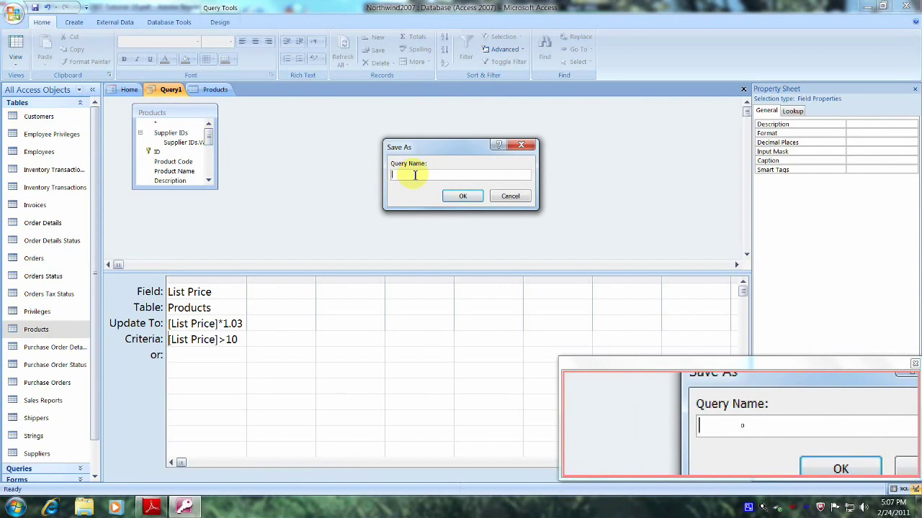
pyautogui.write('Update List Price')
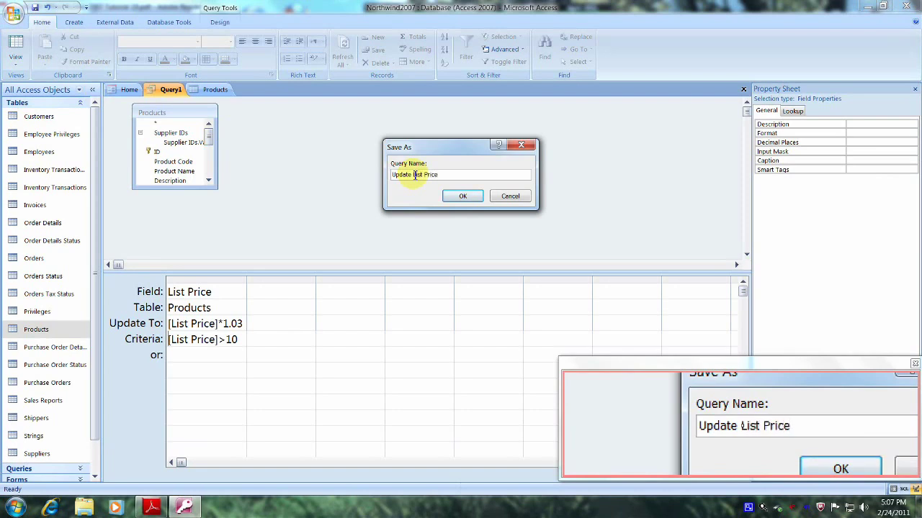
pyautogui.click(465, 197)
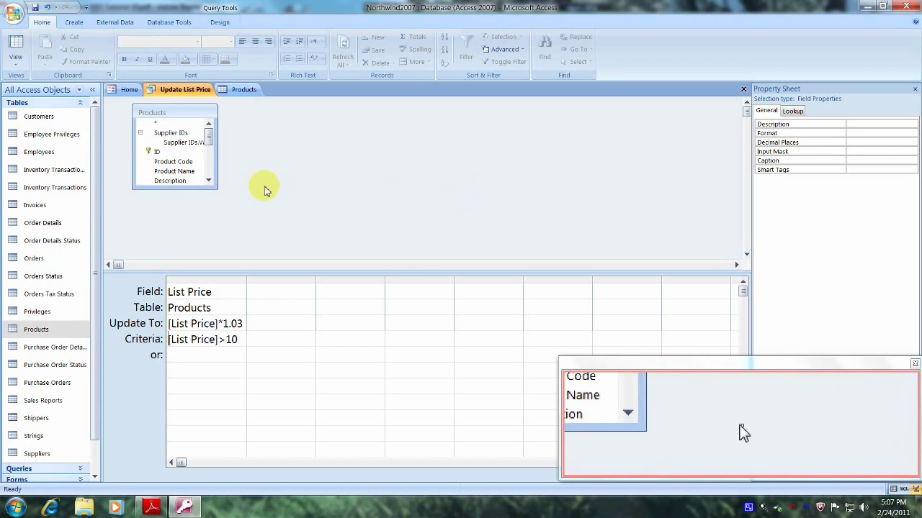
pyautogui.click(197, 172)
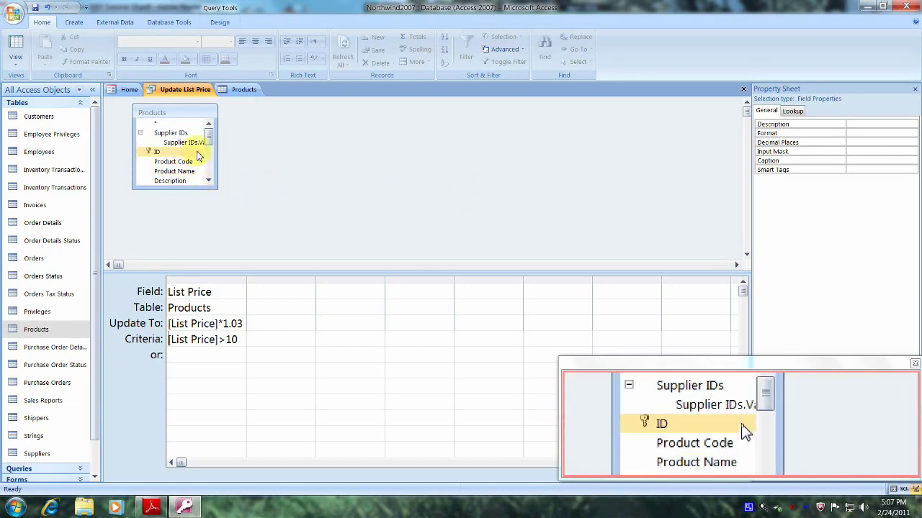